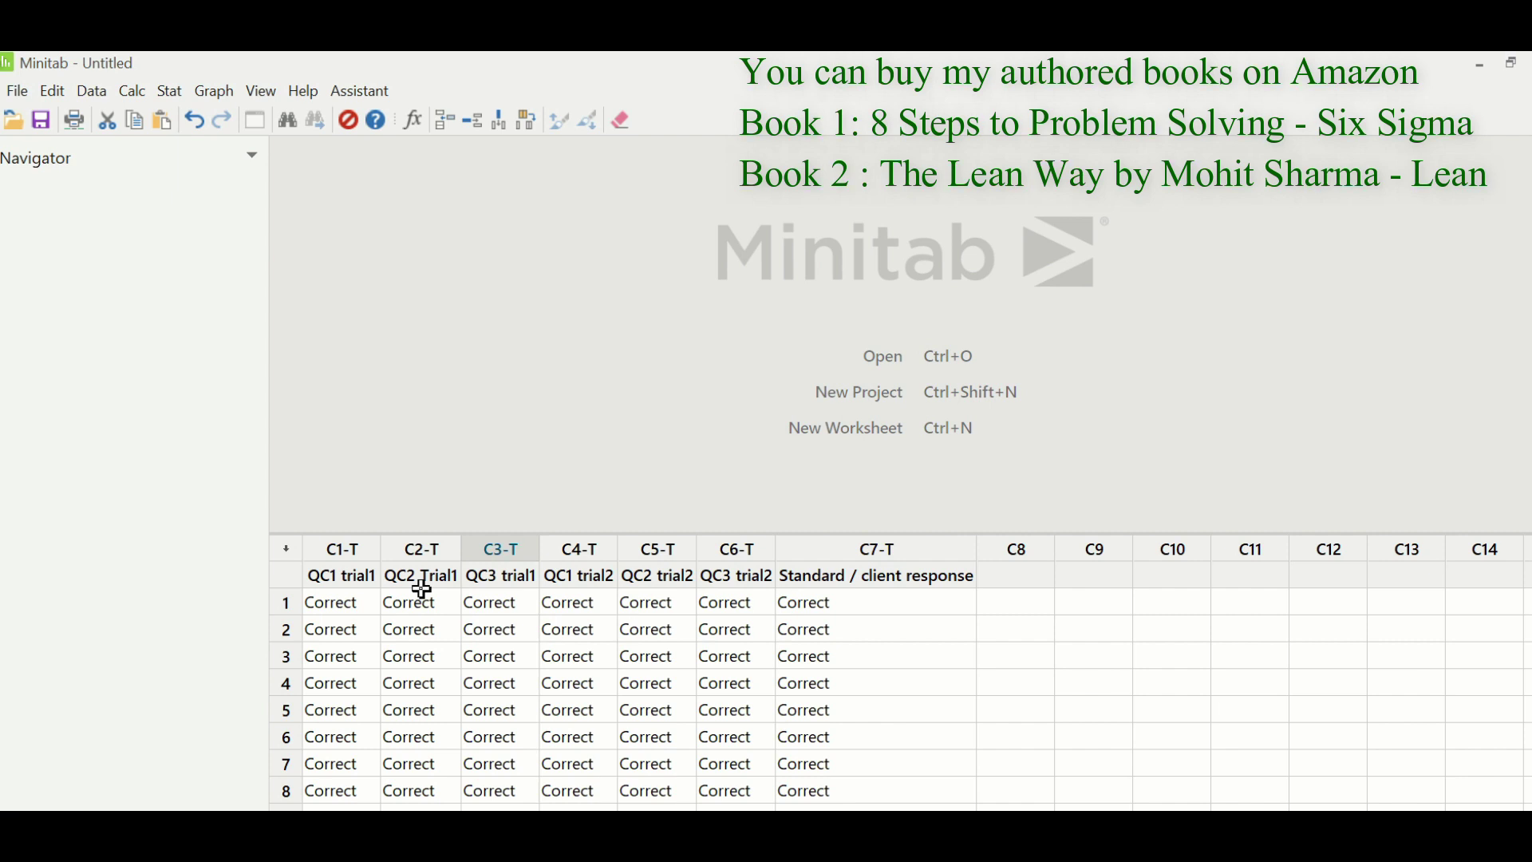
Open Attribute Agreement Analysis with multiple-column data: QC1–QC3 trial columns C1, C4, C2, C5, C3, C6.
scroll(423, 590, "down", 3)
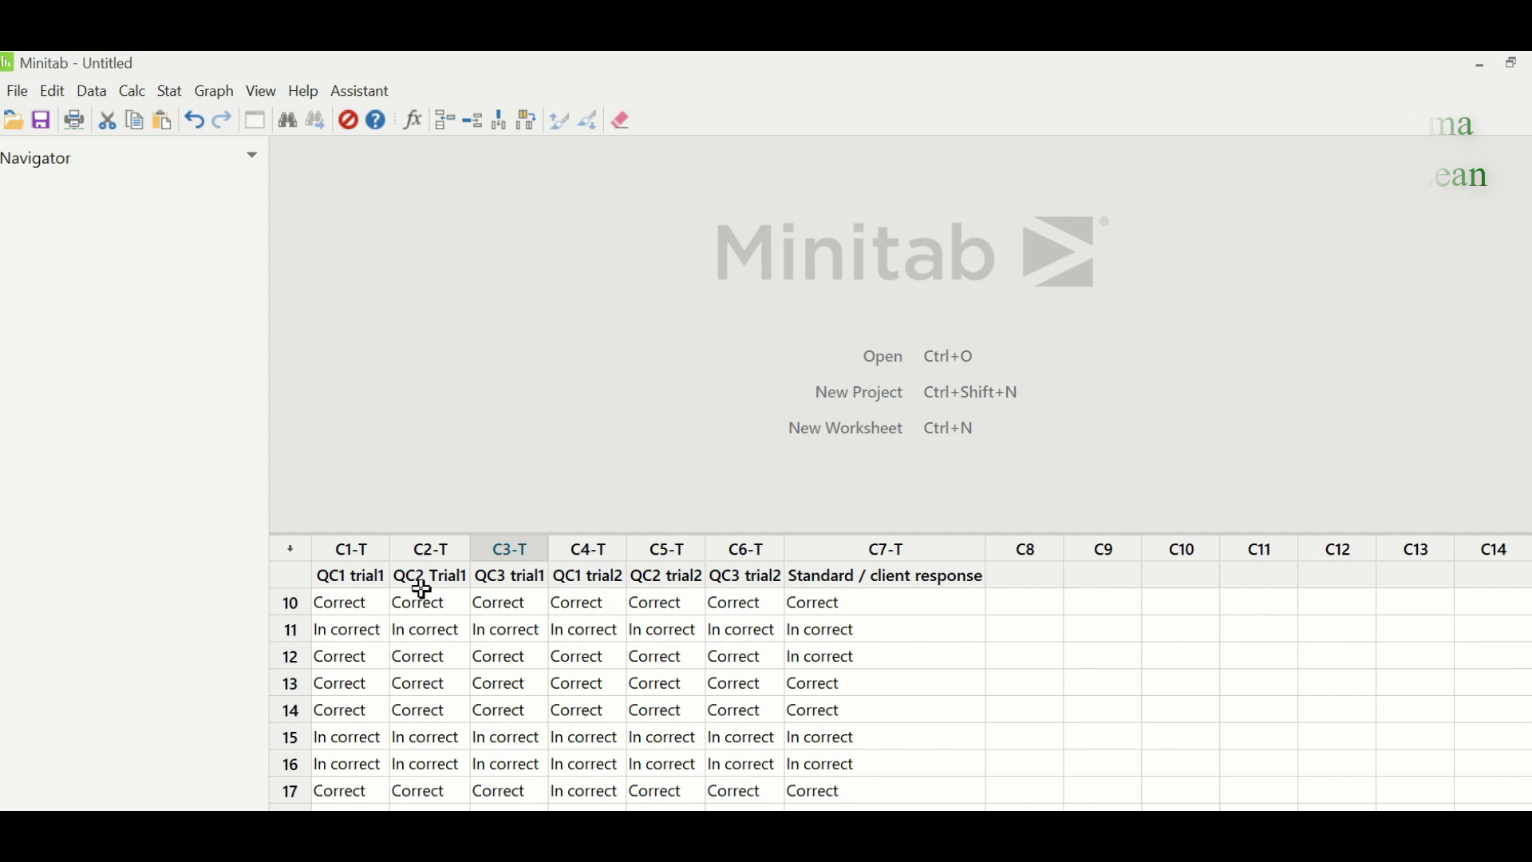
left_click(170, 91)
mouse_move(212, 253)
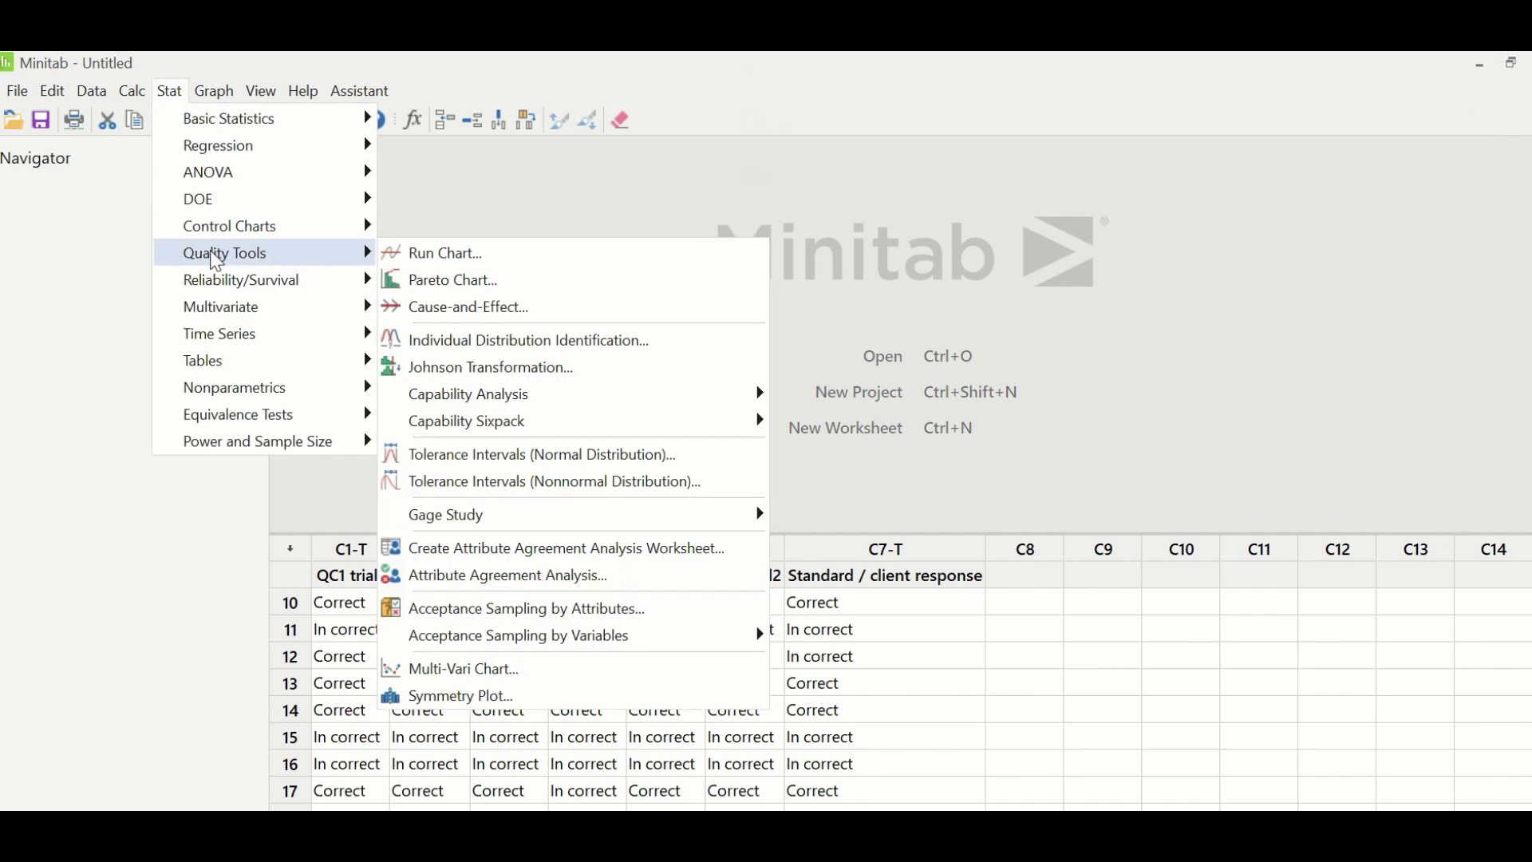
left_click(694, 589)
left_click(663, 408)
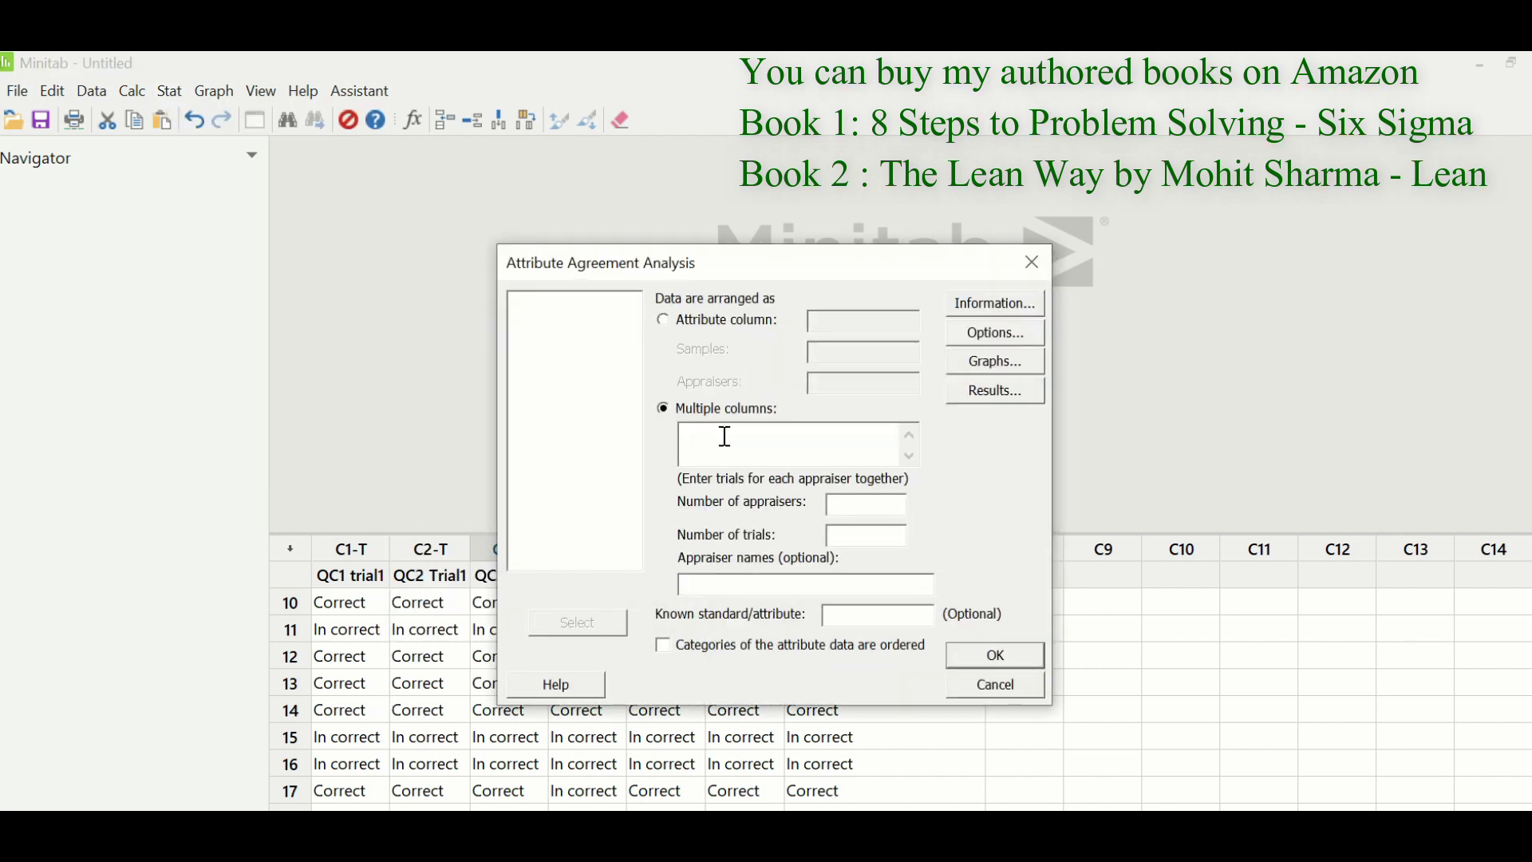
left_click(726, 436)
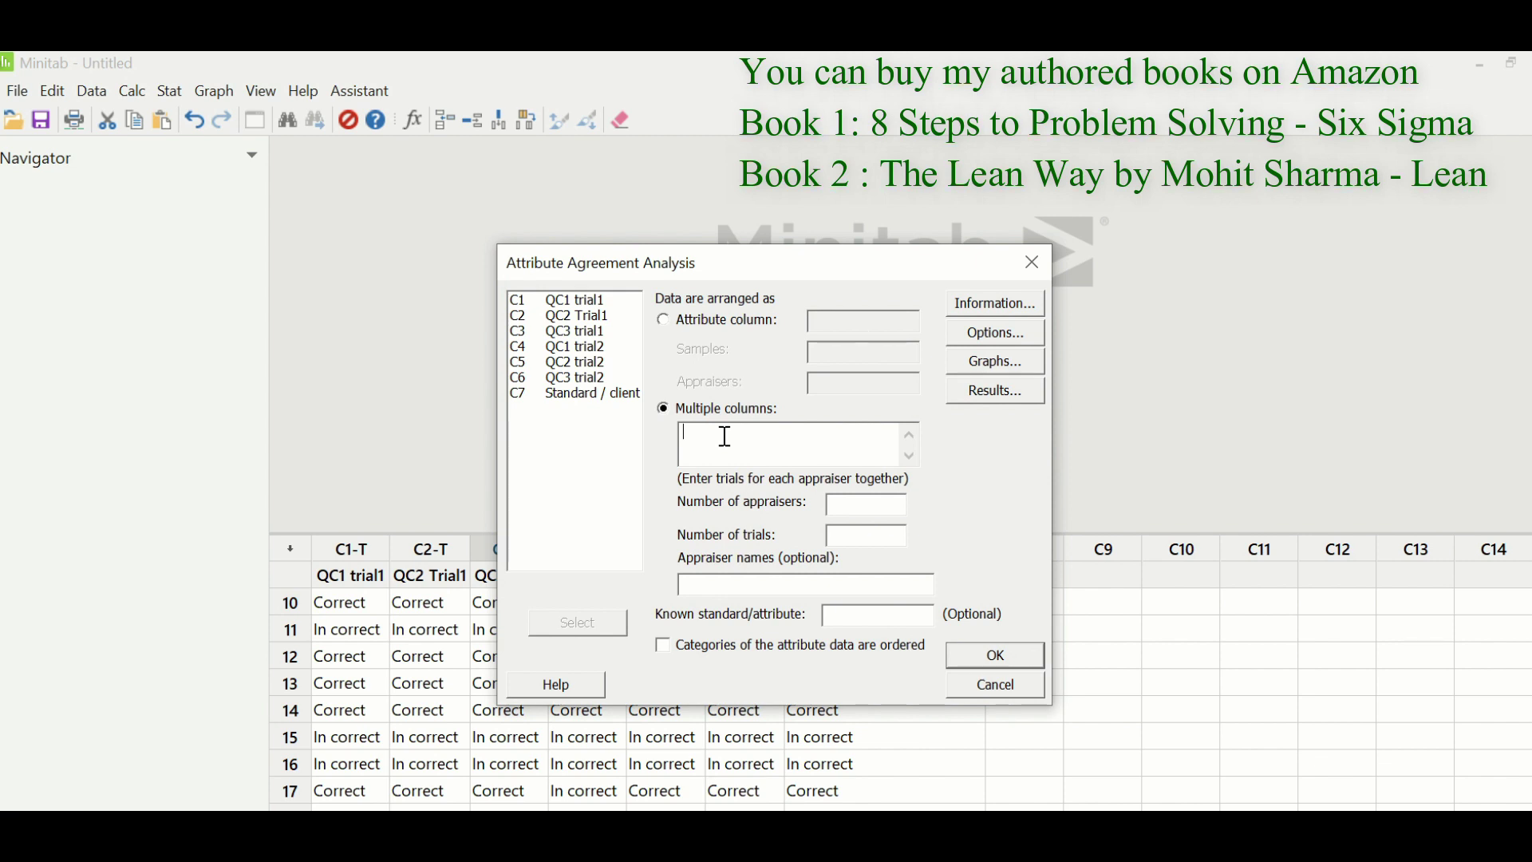
double_click(590, 302)
double_click(594, 350)
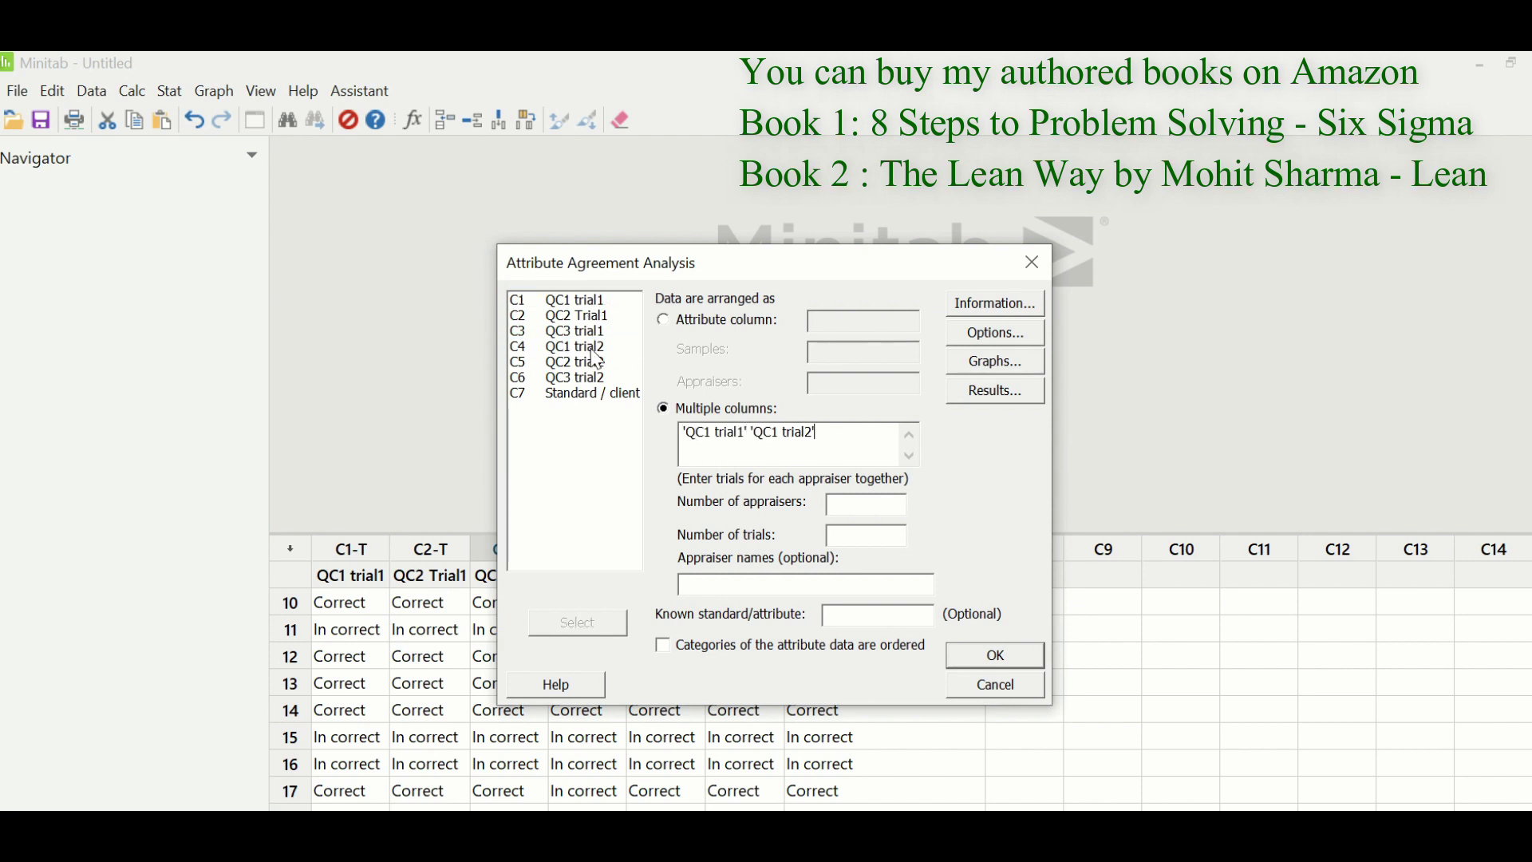
double_click(590, 317)
double_click(592, 363)
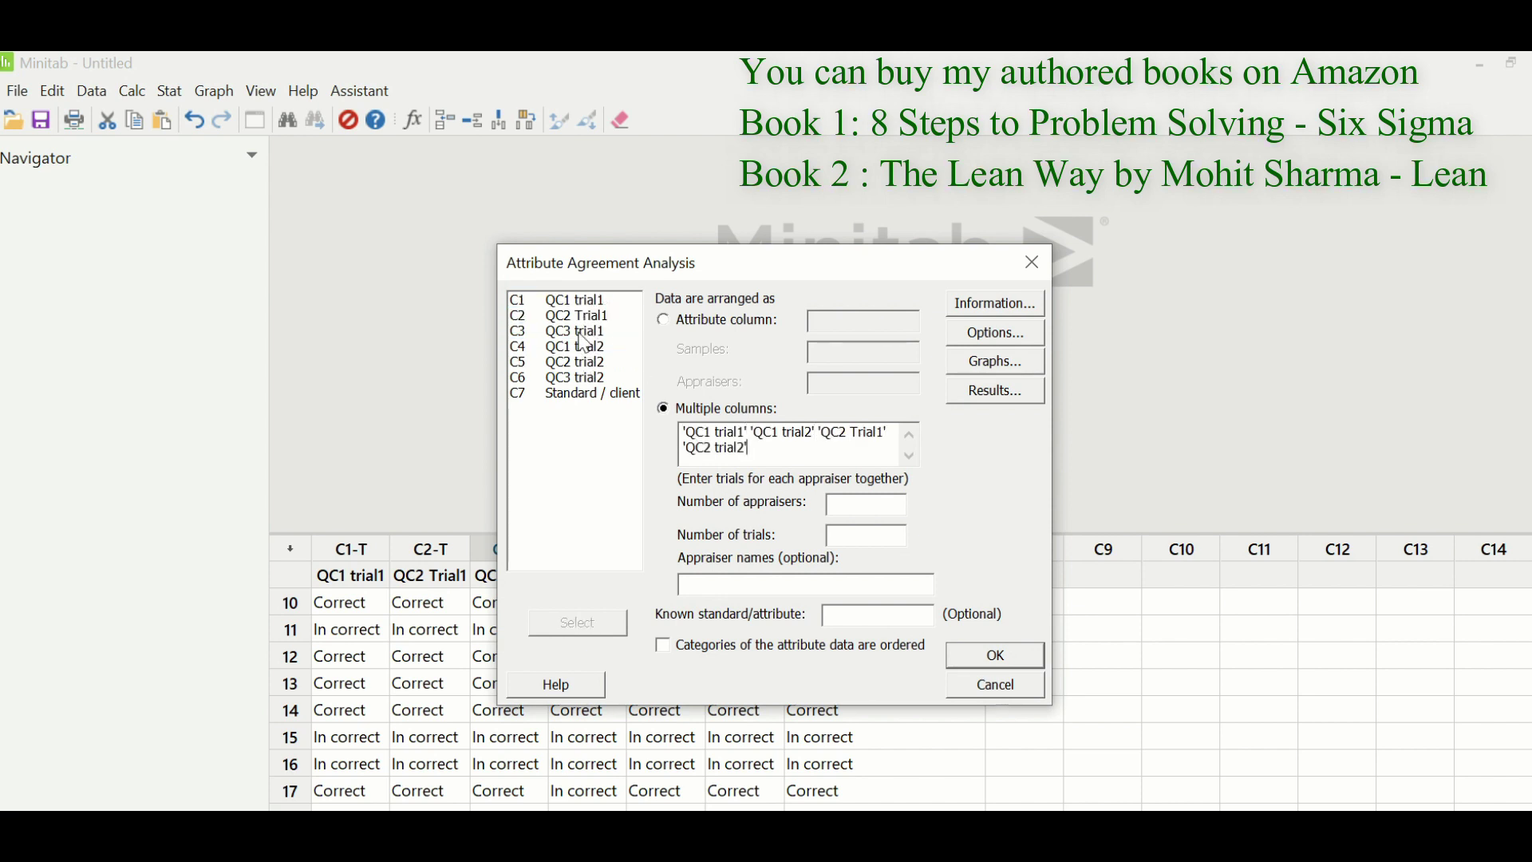
double_click(582, 332)
double_click(592, 377)
Set 3 appraisers, 2 trials, names A, B, C, and 'Standard / client response' as known standard.
left_click(834, 506)
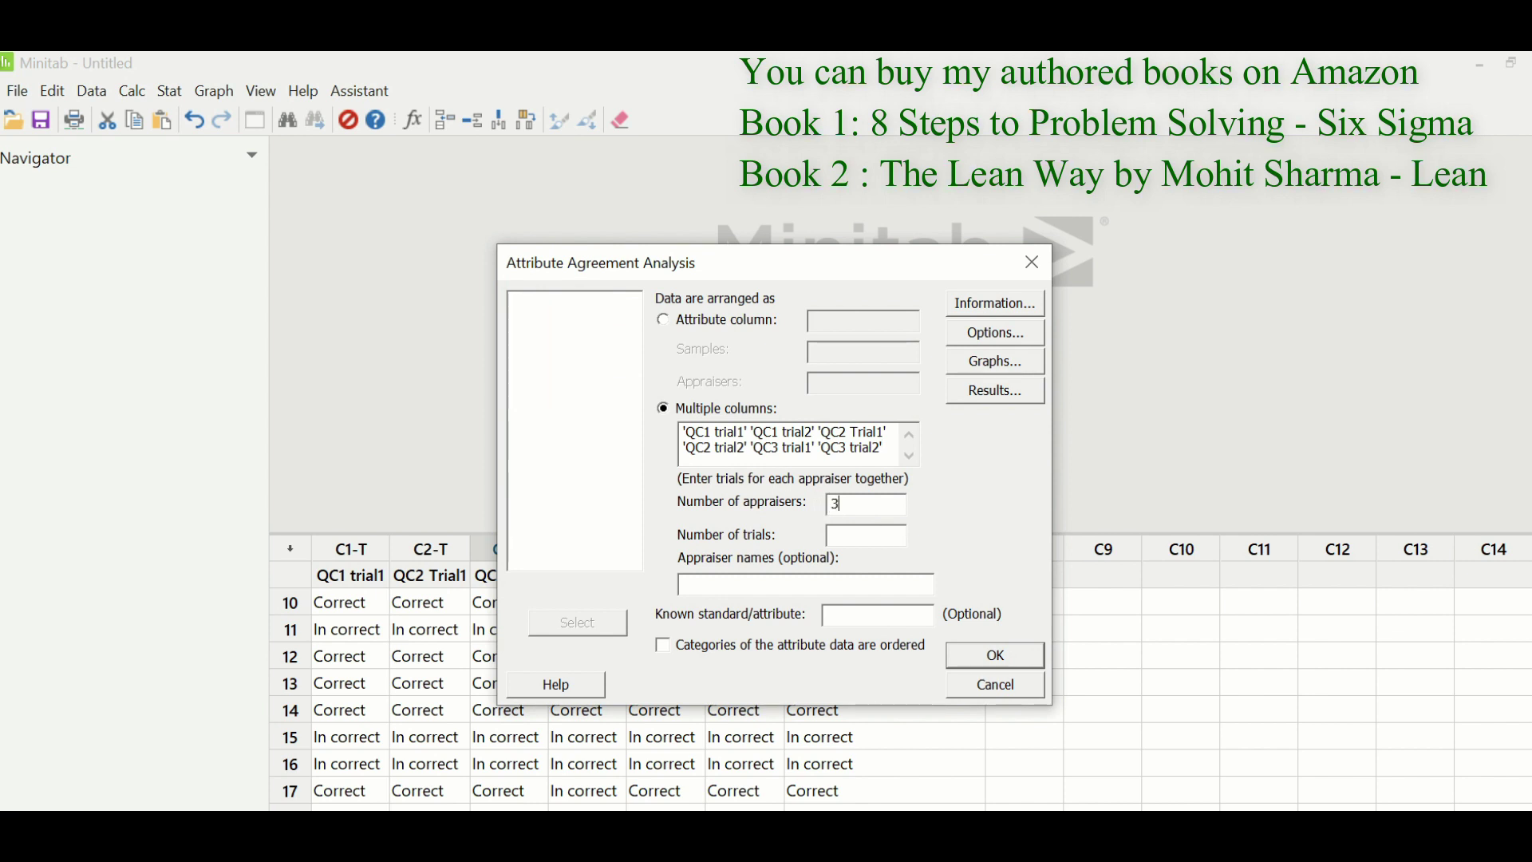
left_click(867, 538)
type("2")
left_click(761, 585)
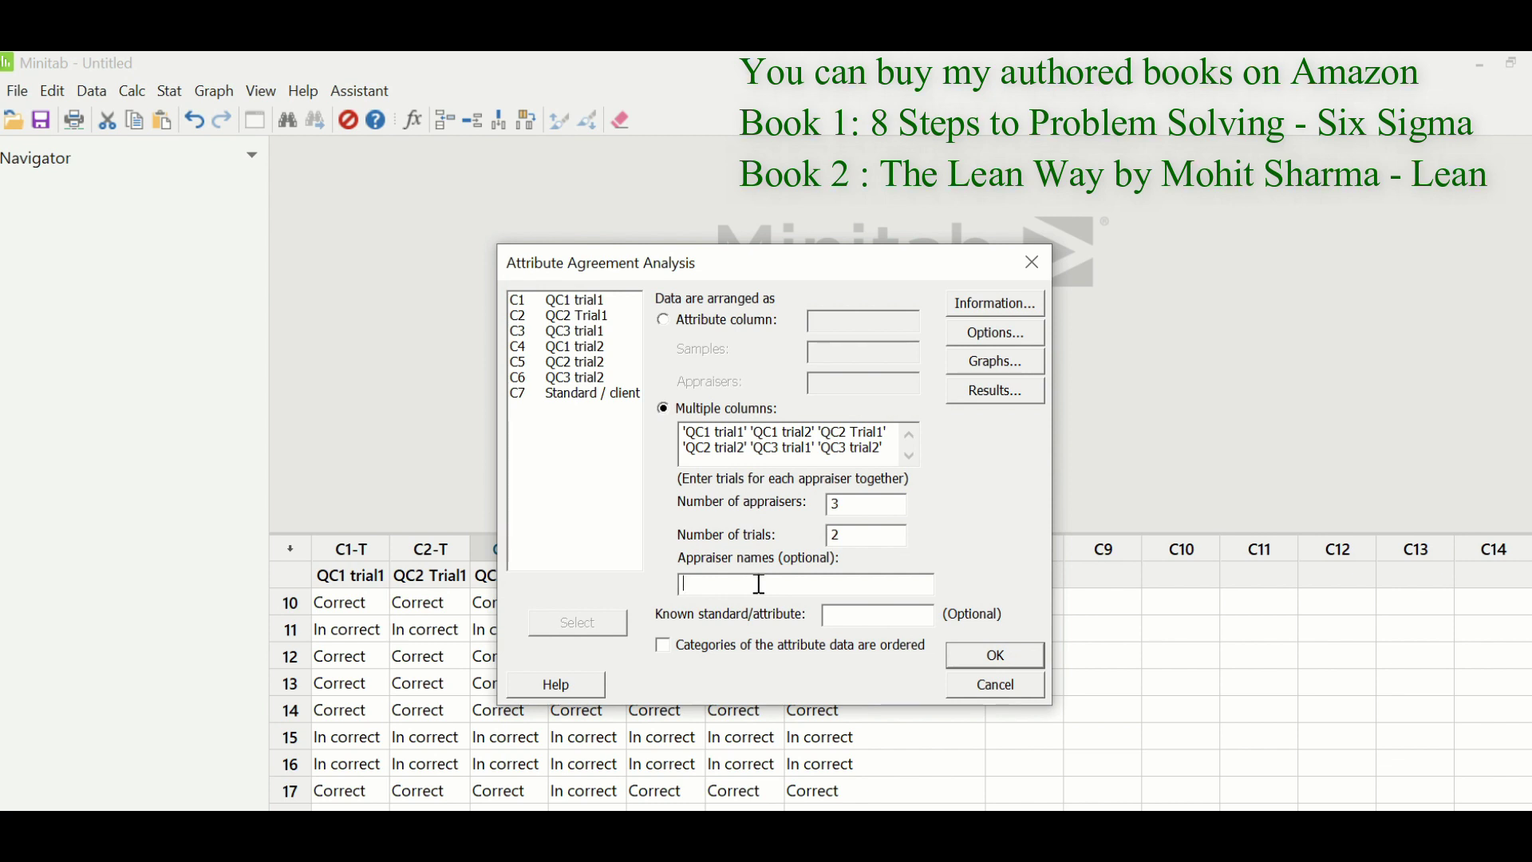
type("A, B, C")
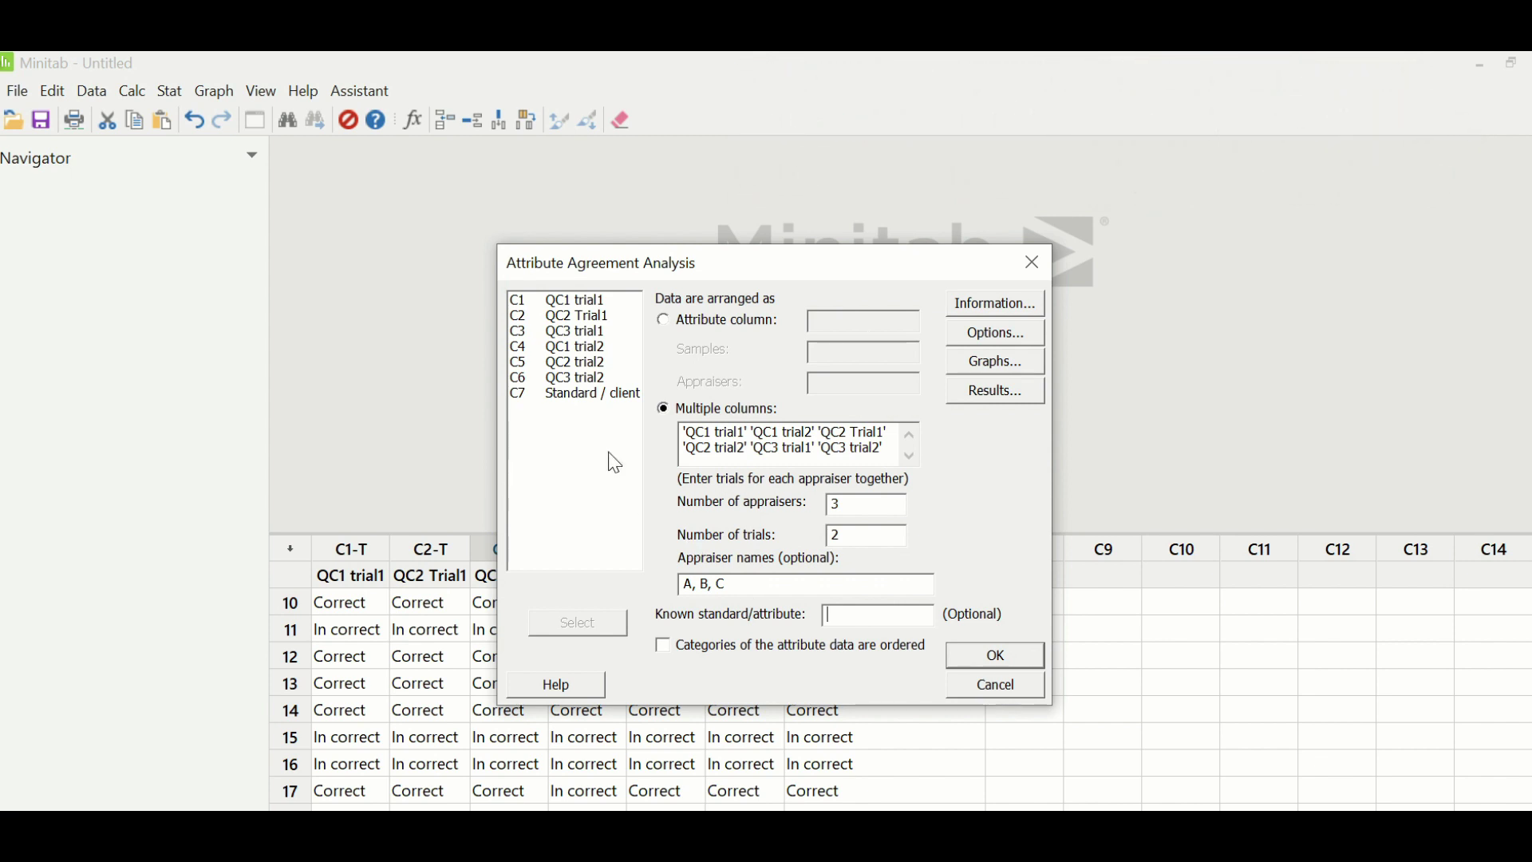
double_click(604, 393)
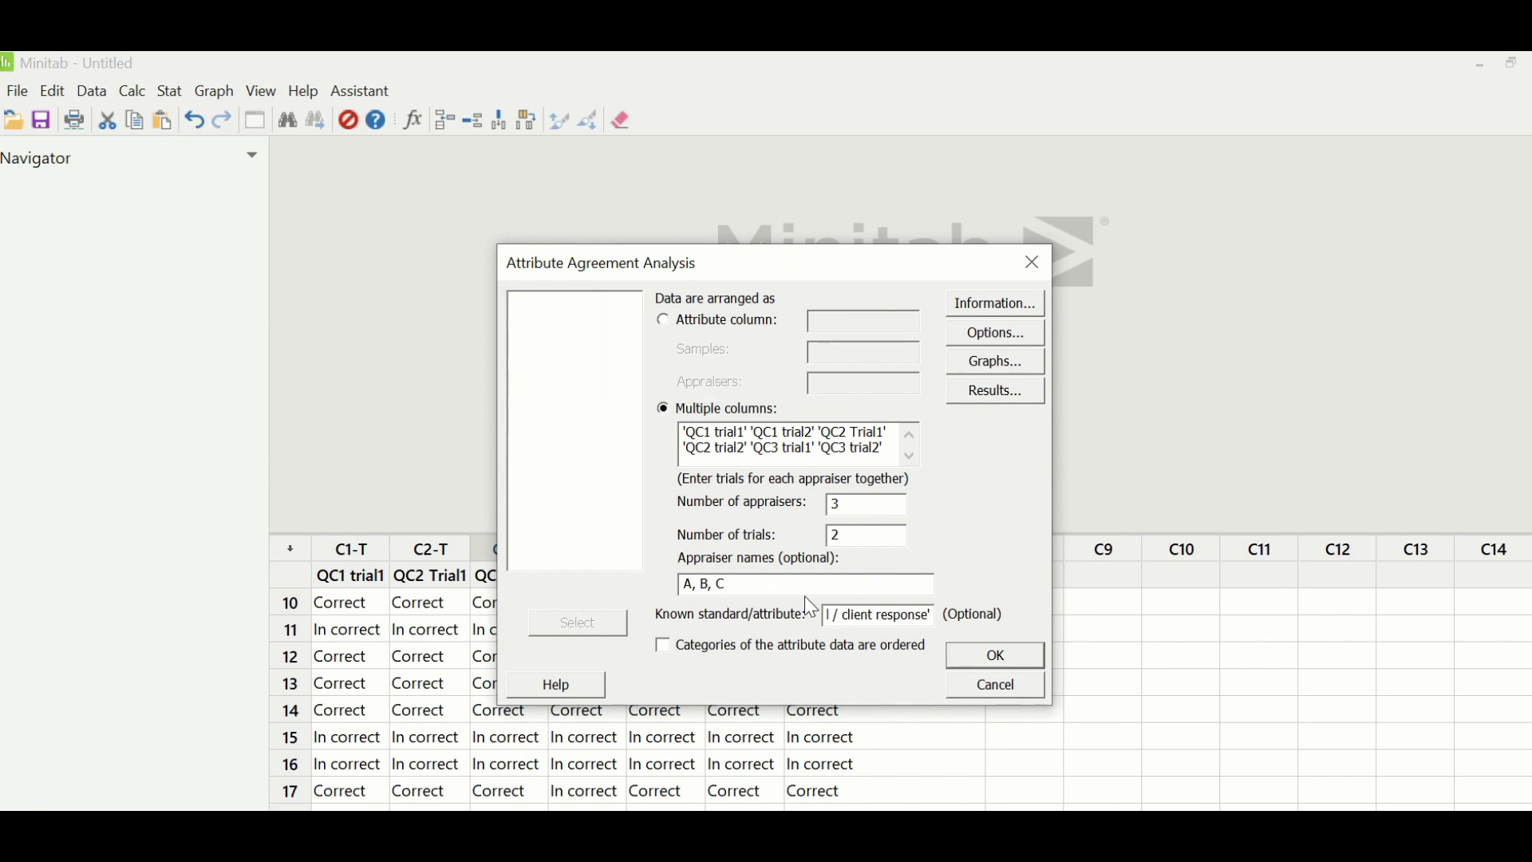
Run the analysis, enlarge the output pane, and scroll to the Each Appraiser vs Standard results.
left_click(995, 661)
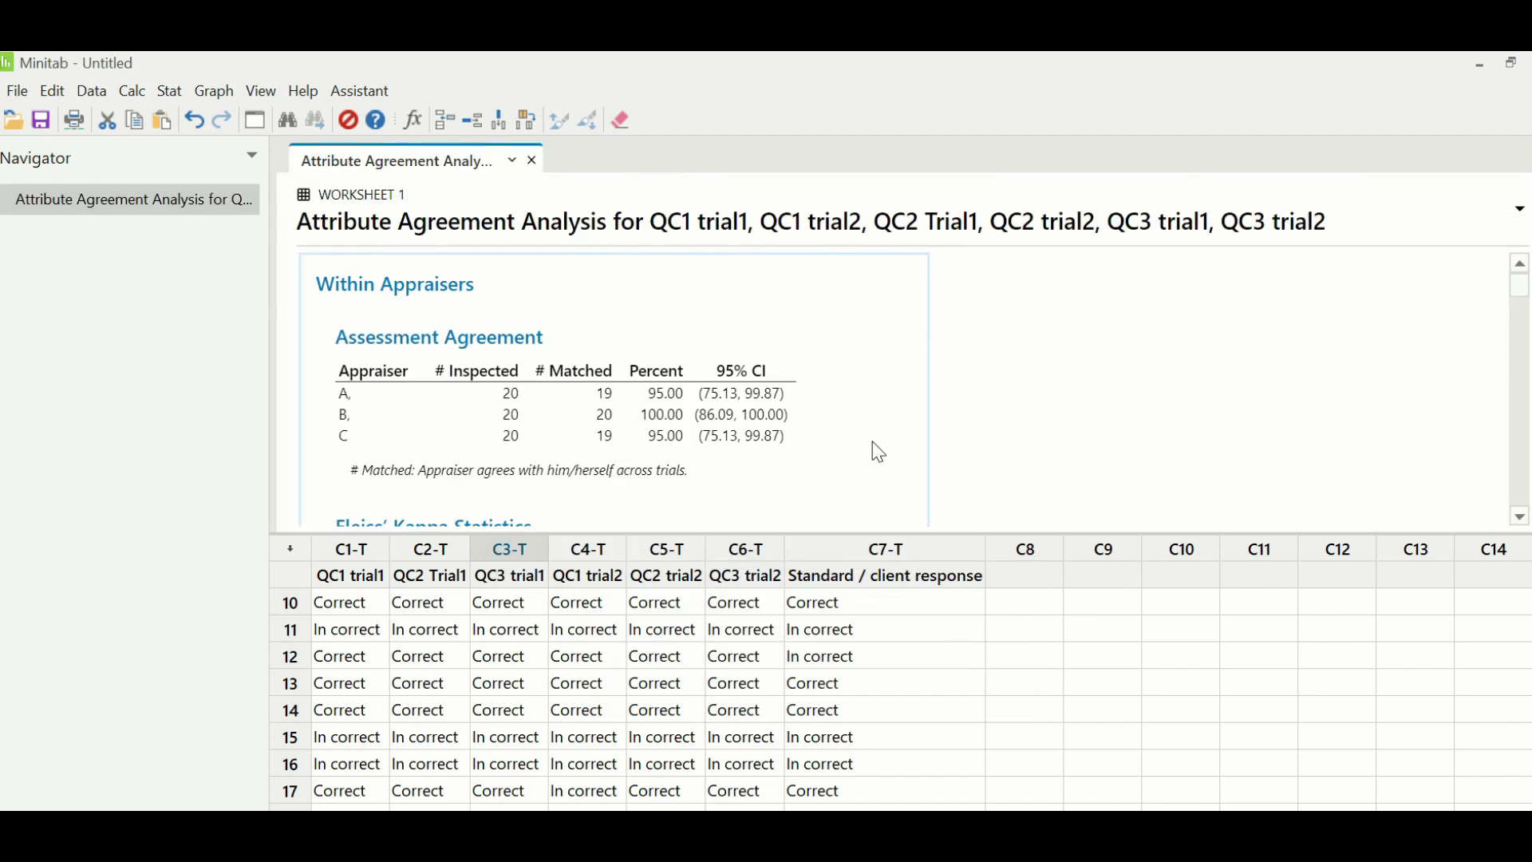
left_click(1002, 630)
left_click_drag(989, 535, 944, 706)
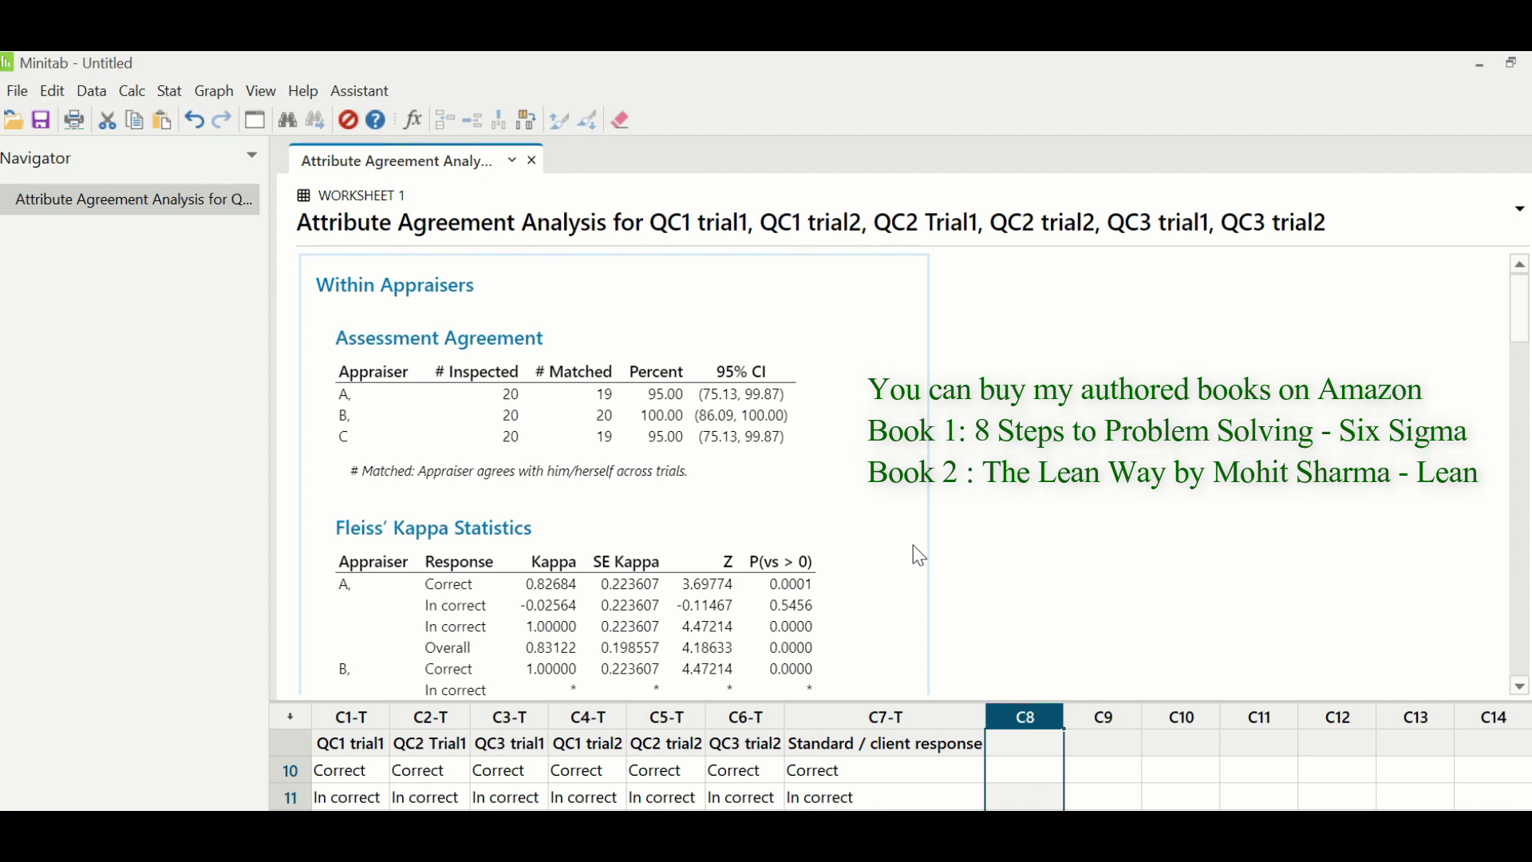
scroll(920, 556, "down", 10)
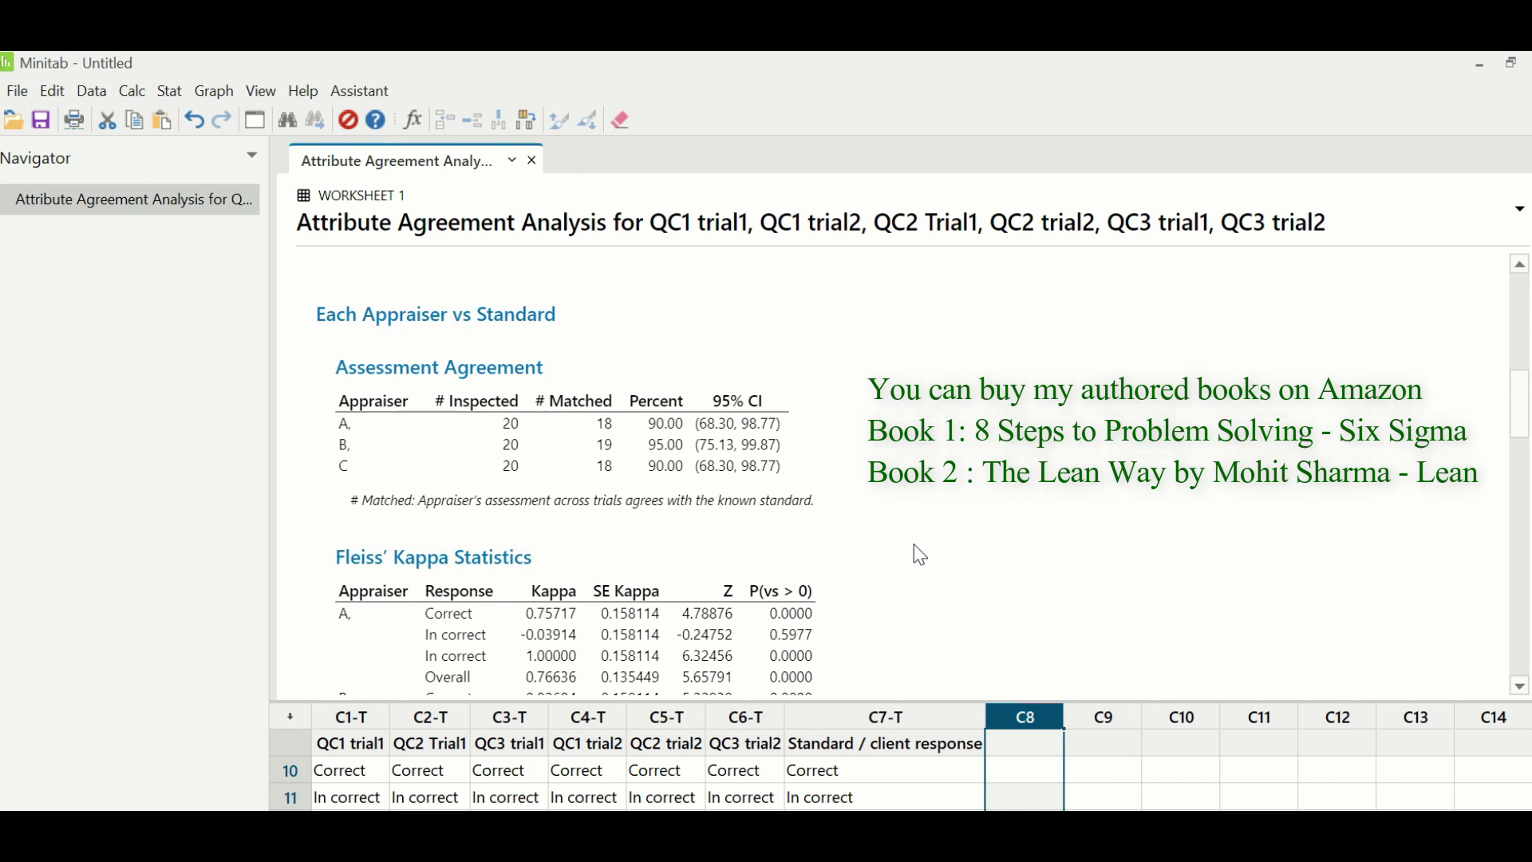
scroll(922, 556, "down", 10)
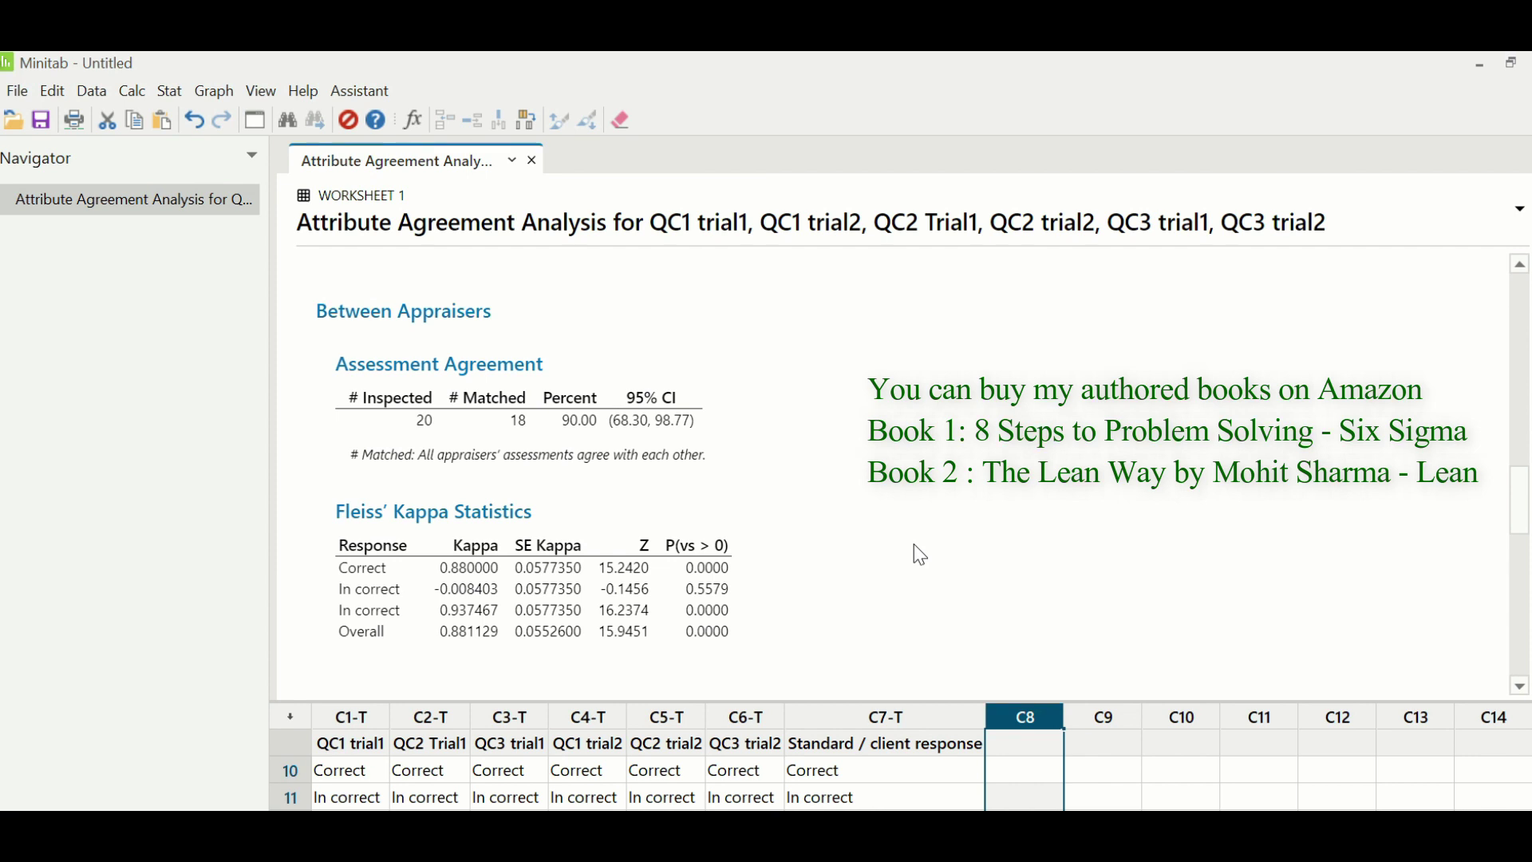
scroll(921, 556, "down", 5)
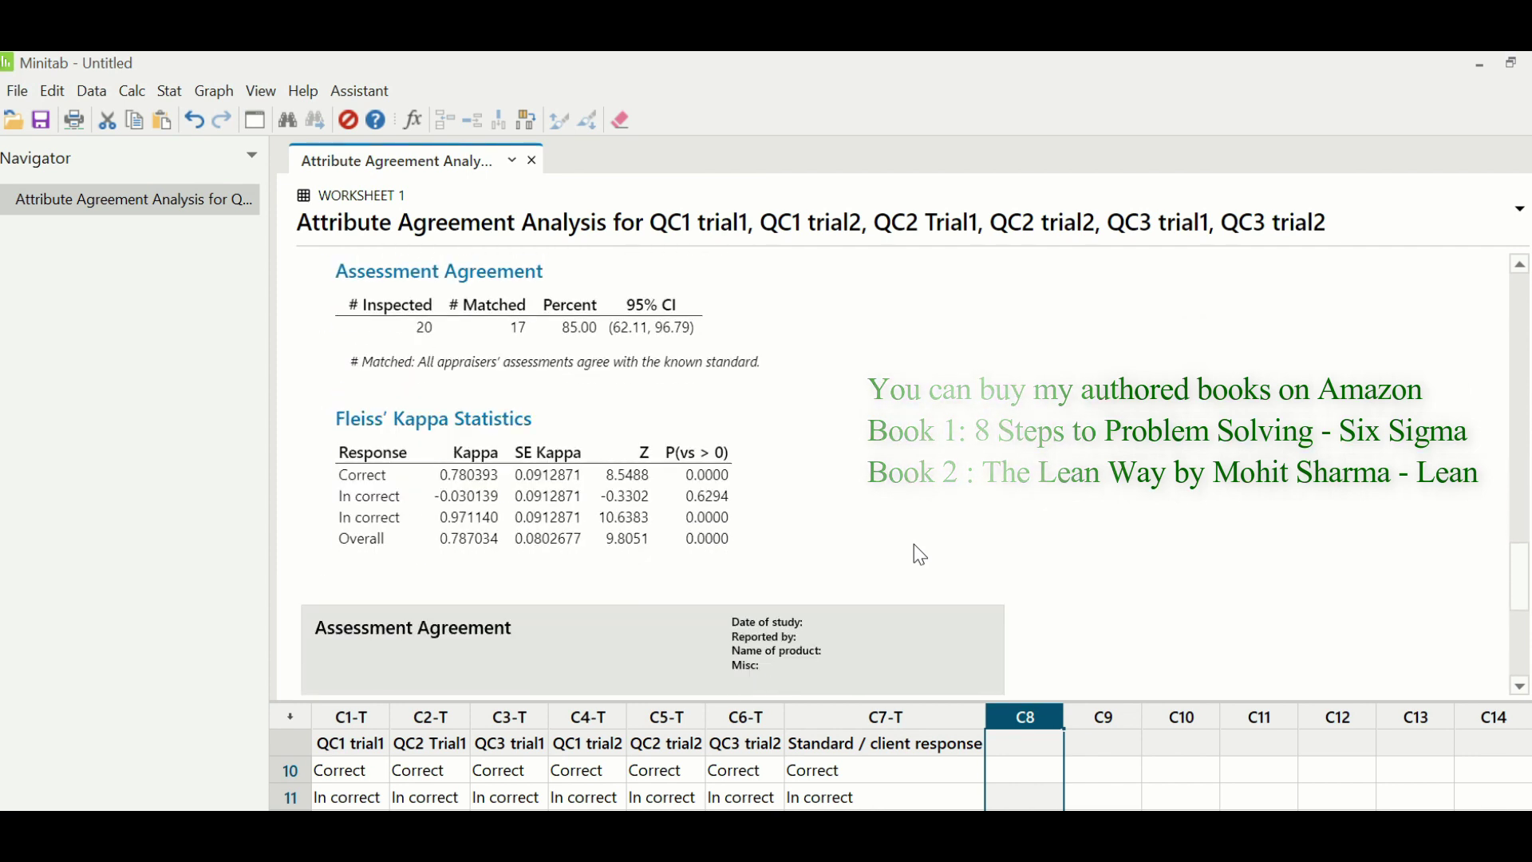
scroll(465, 356, "up", 1)
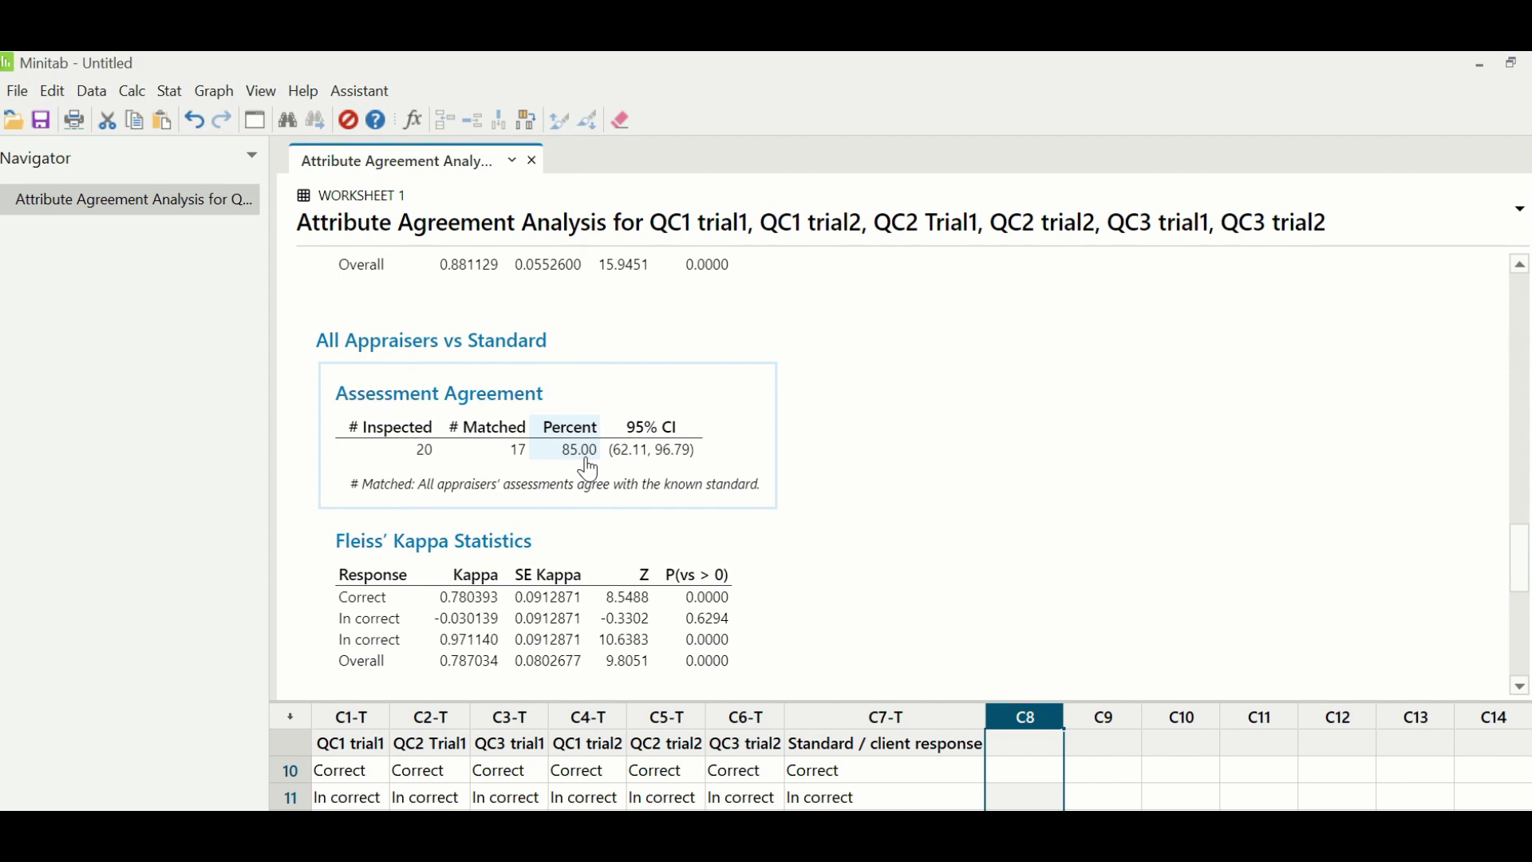
Enlarge the worksheet and check the ratings against the standard response in rows 17, 18 and 12.
left_click_drag(769, 706, 769, 401)
left_click(890, 651)
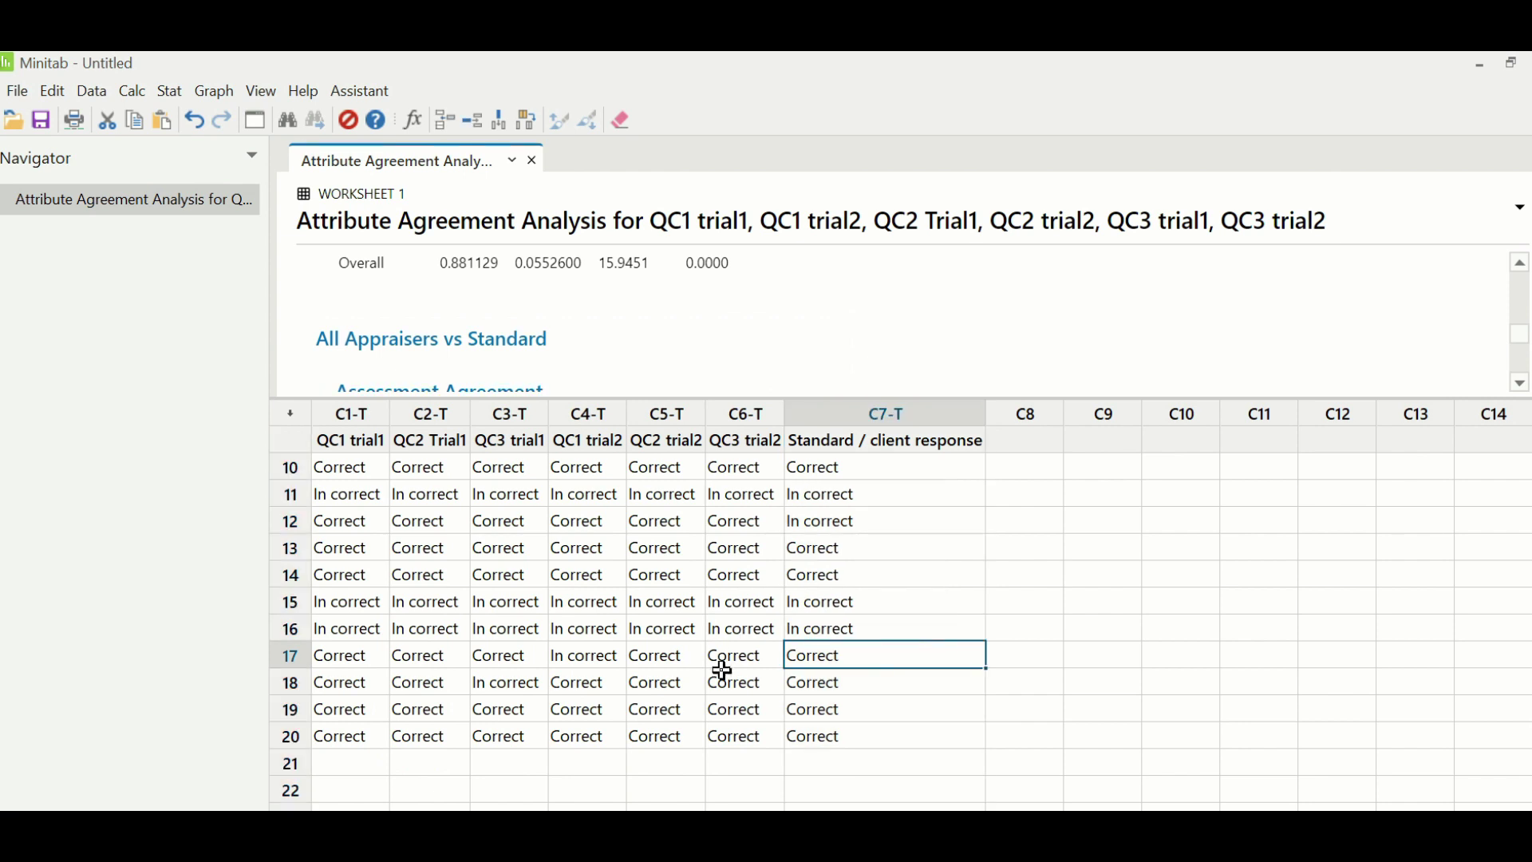
left_click(594, 664)
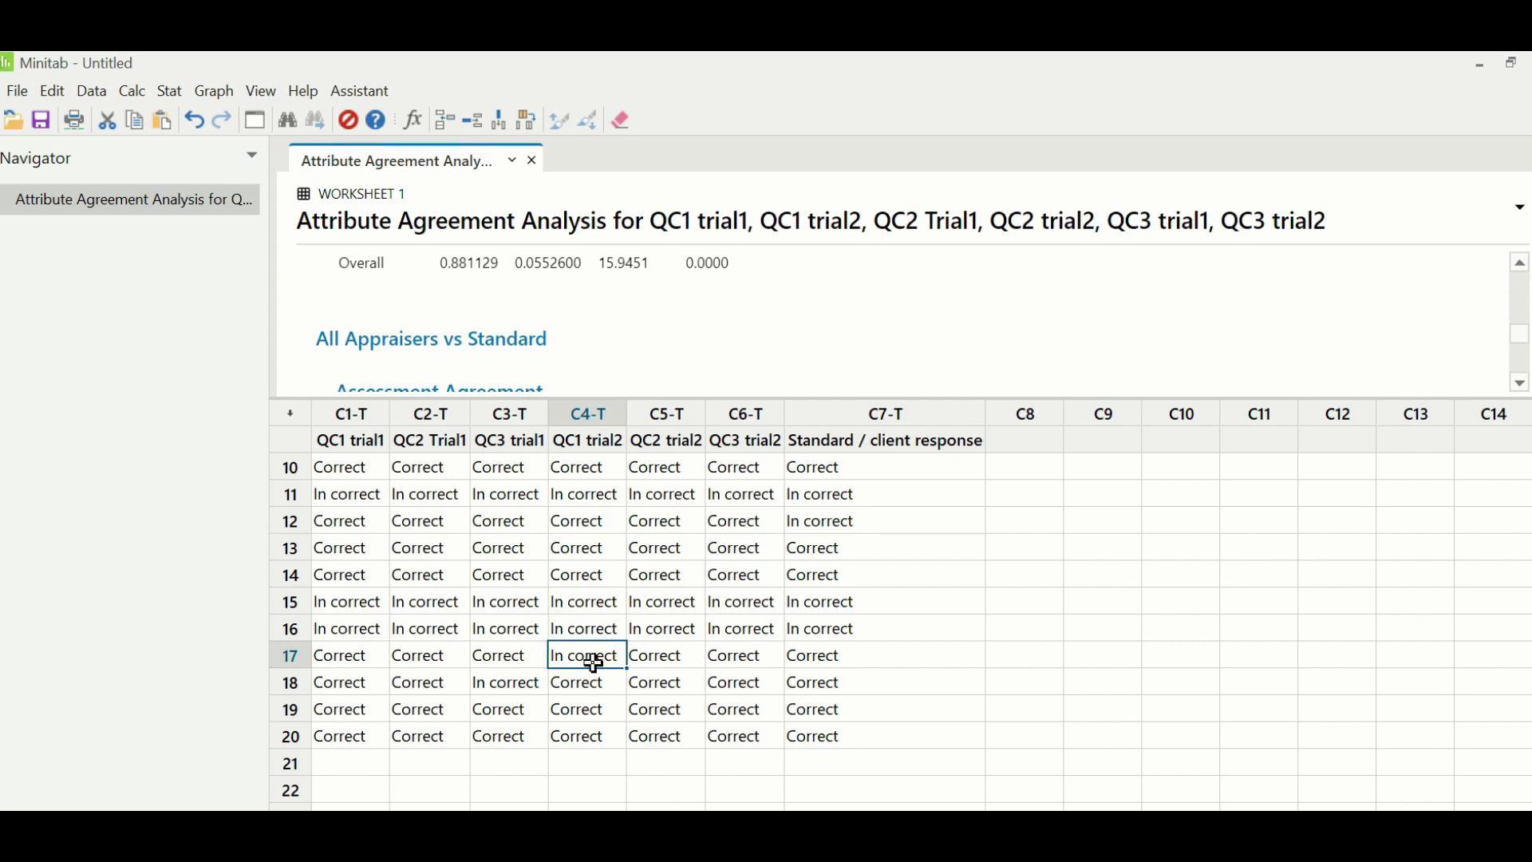
left_click(547, 684)
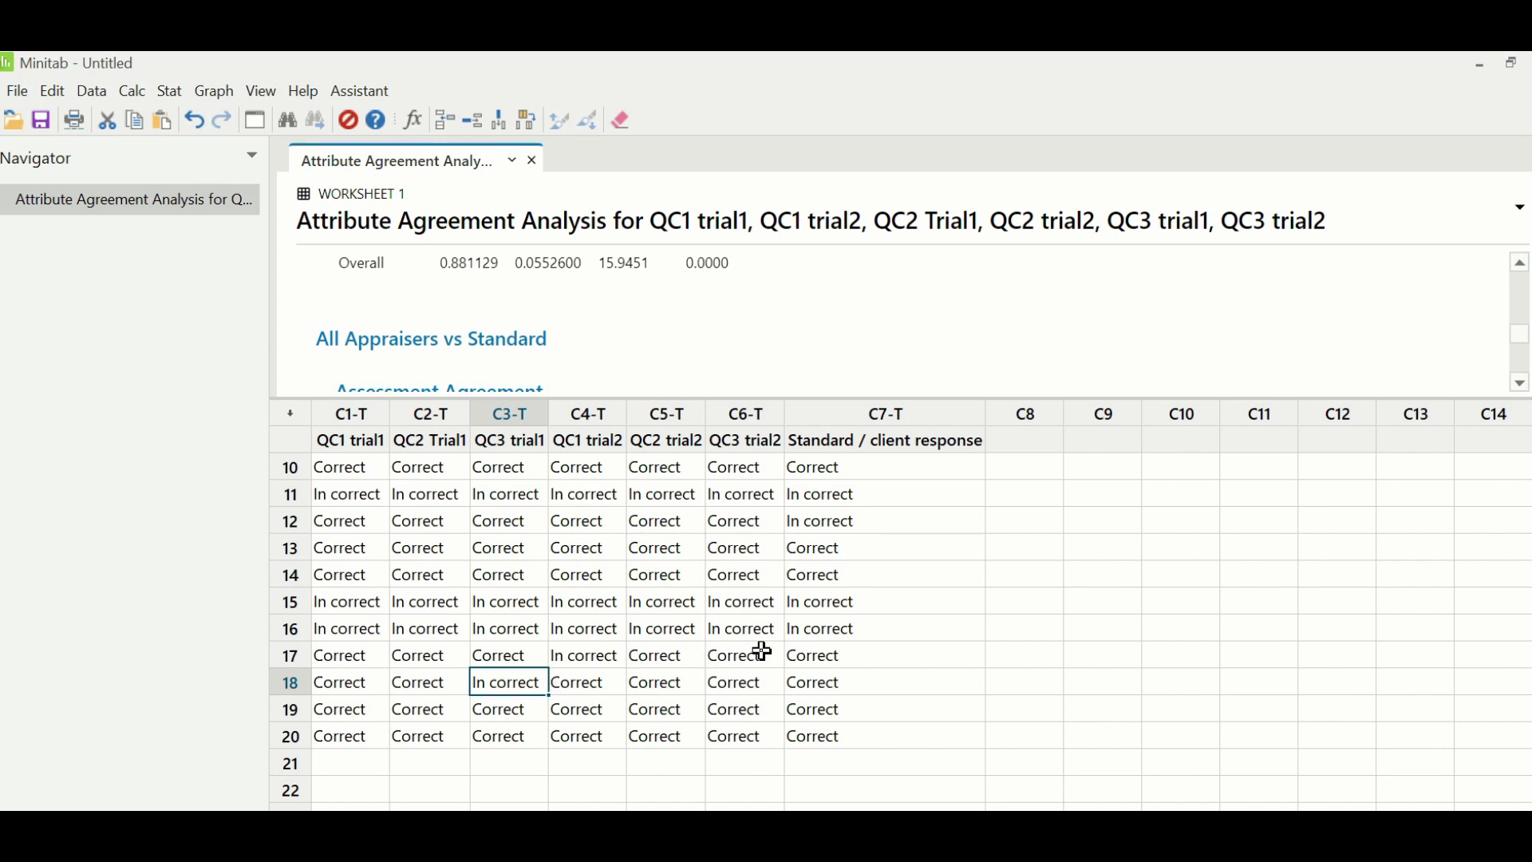
scroll(851, 556, "up", 1)
left_click(837, 604)
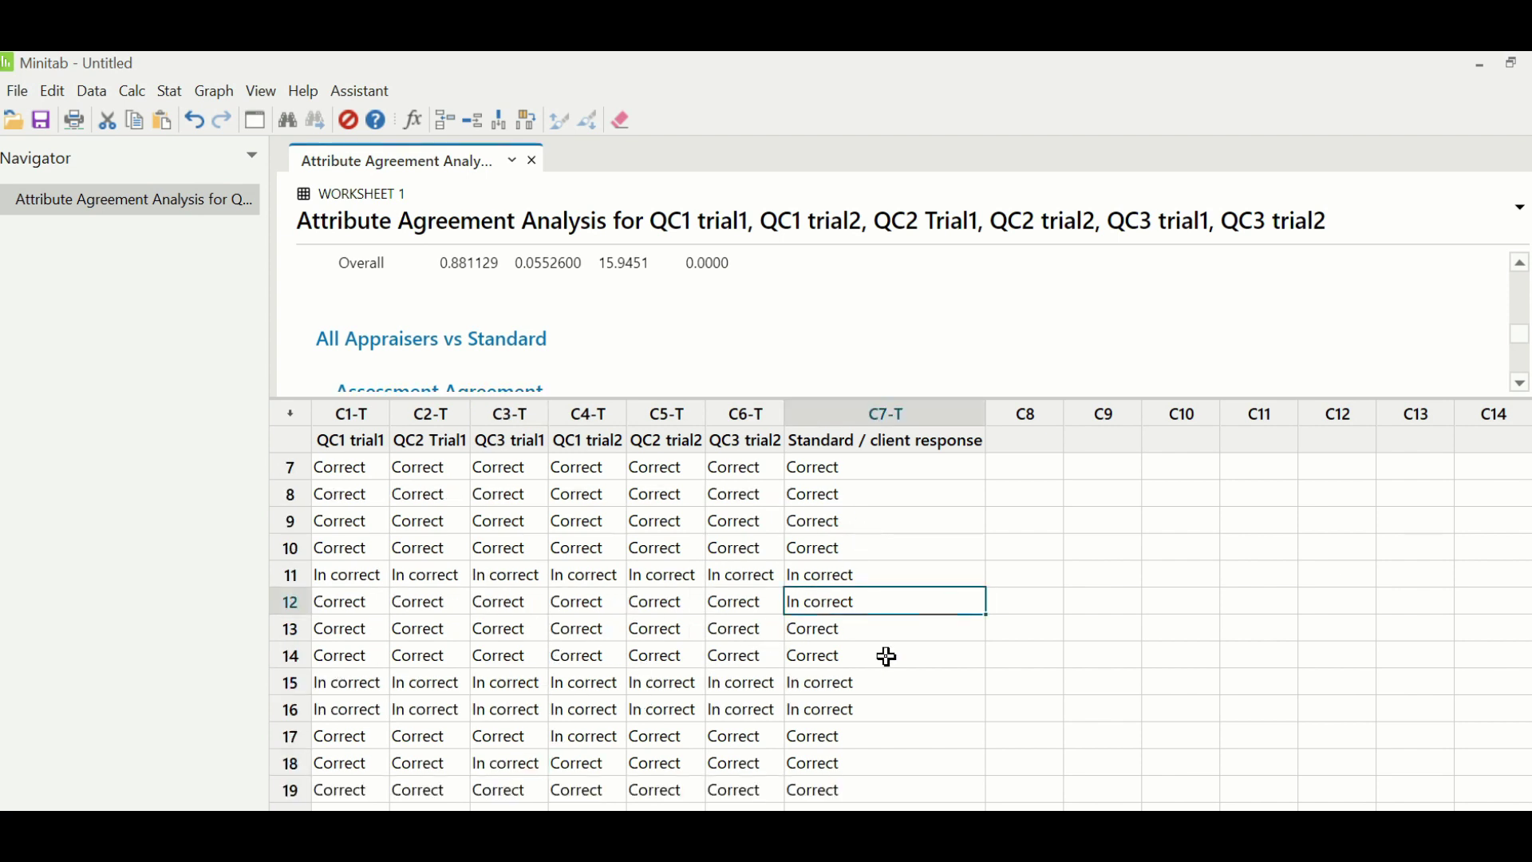